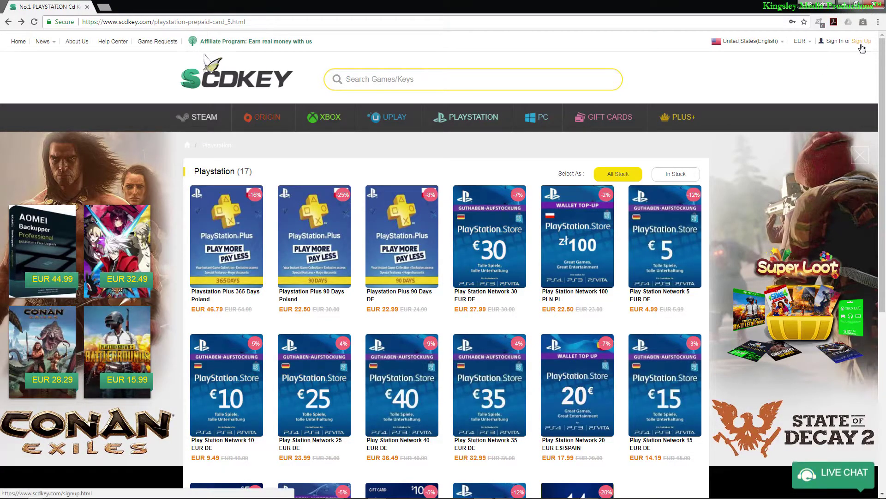
Step: Sign in to the SCDKey account, return to the homepage and search for 'windows'
{"action": "left_click", "coordinate": [834, 43]}
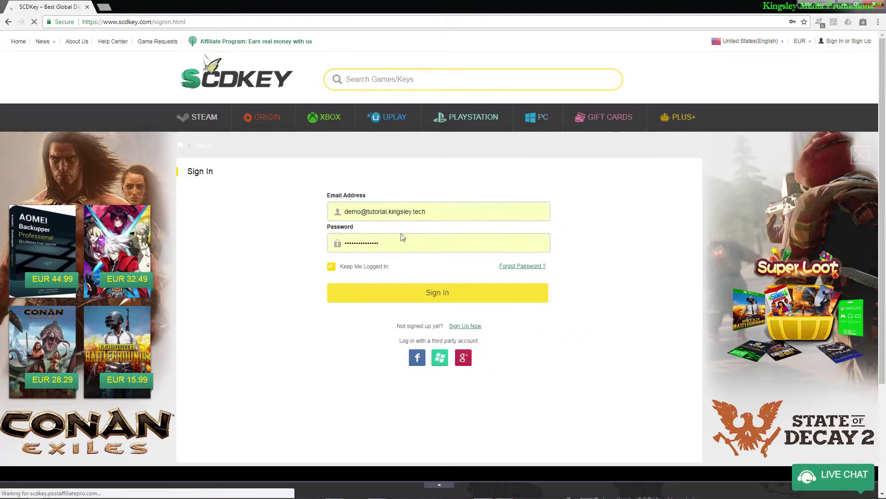
{"action": "left_click", "coordinate": [384, 300]}
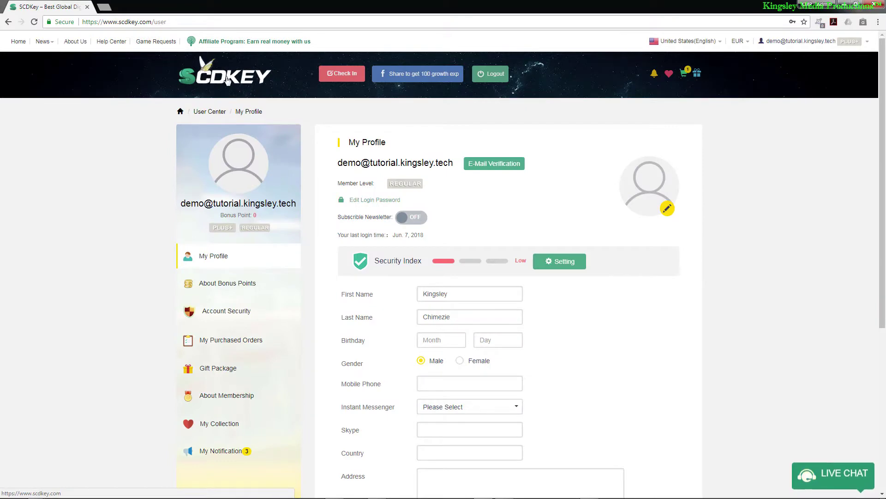
{"action": "left_click", "coordinate": [227, 80]}
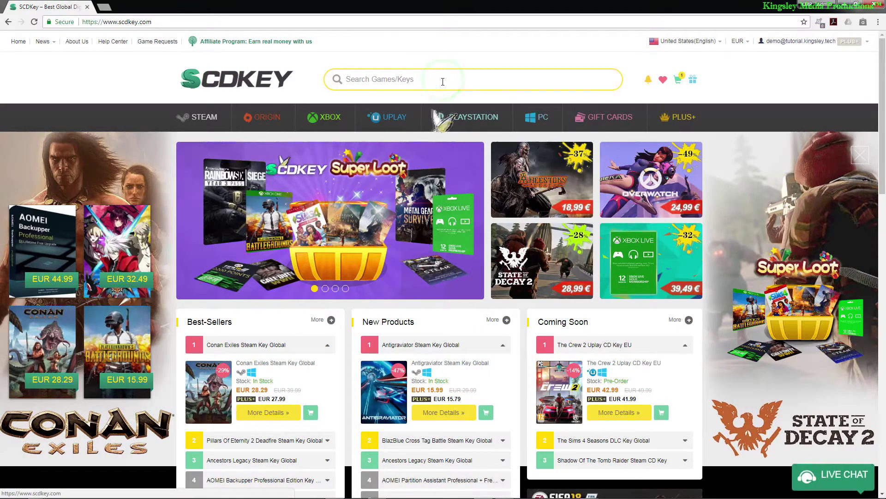
{"action": "type", "text": "windows"}
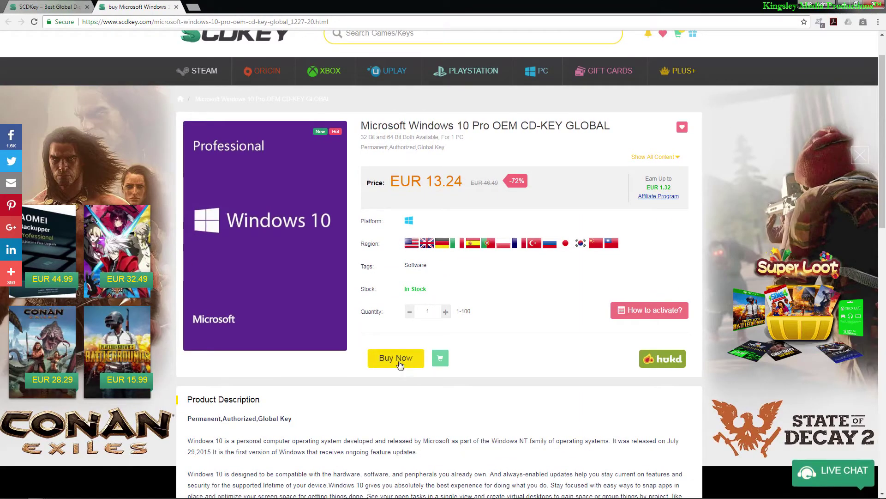
Step: Buy the Windows 10 Pro OEM key, apply the promo code, and show prices in USD
{"action": "left_click", "coordinate": [400, 362]}
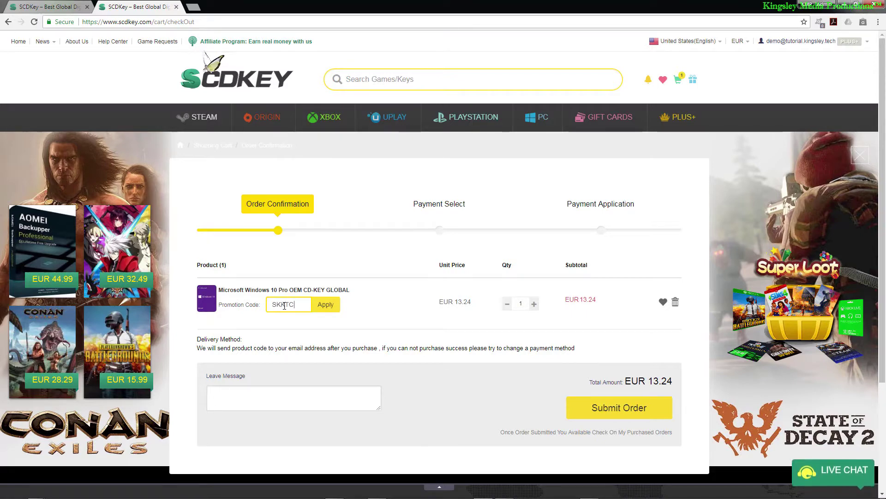
{"action": "left_click", "coordinate": [328, 305]}
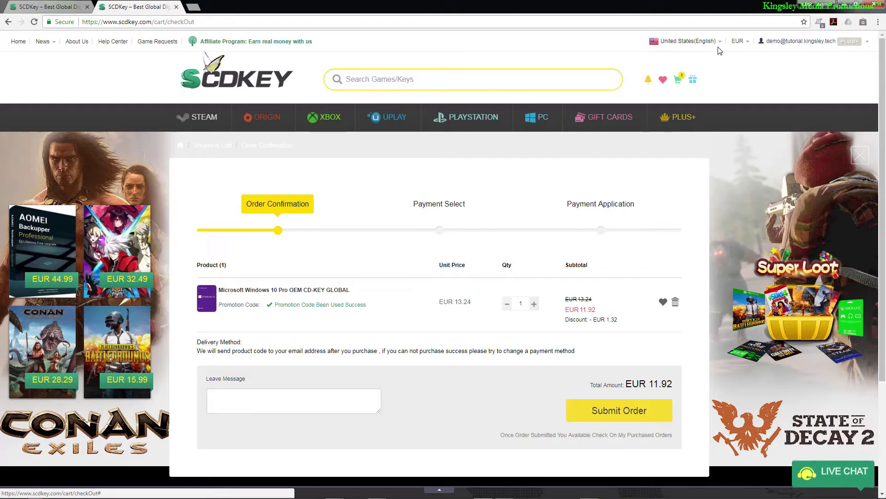
{"action": "left_click", "coordinate": [747, 46]}
{"action": "left_click", "coordinate": [738, 69]}
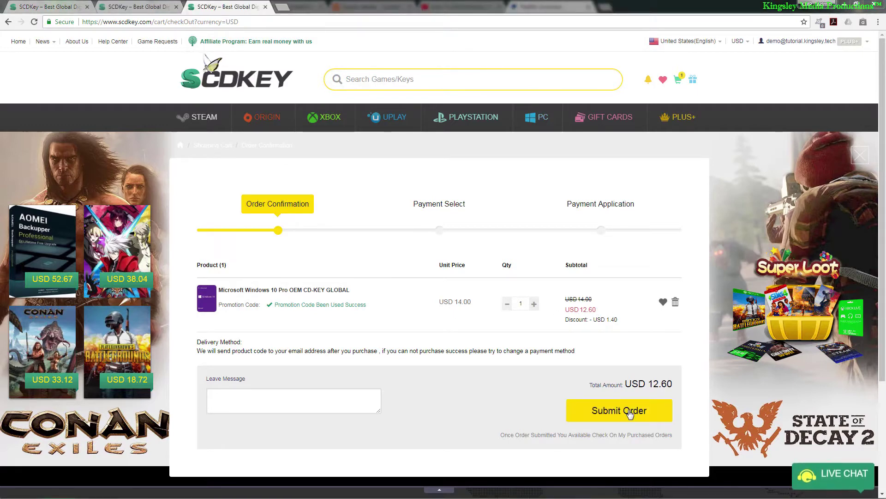
Step: Submit the order and pay for it with PayPal
{"action": "left_click", "coordinate": [631, 412]}
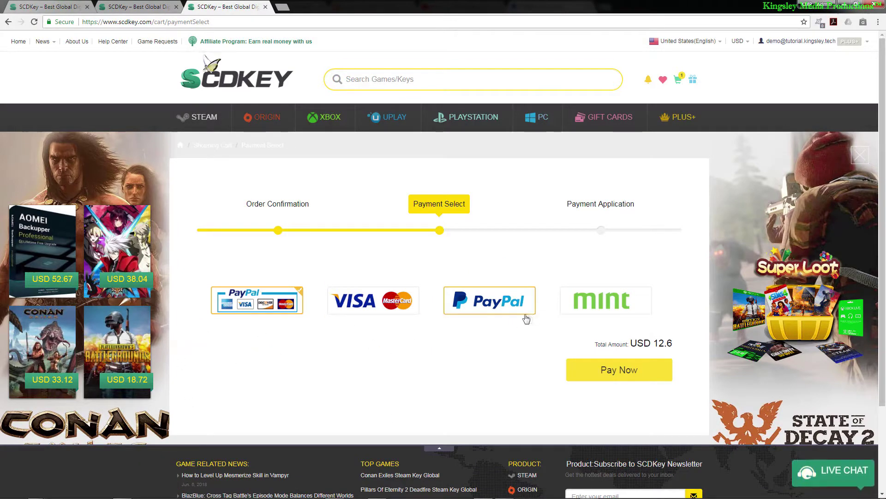
{"action": "left_click", "coordinate": [496, 313]}
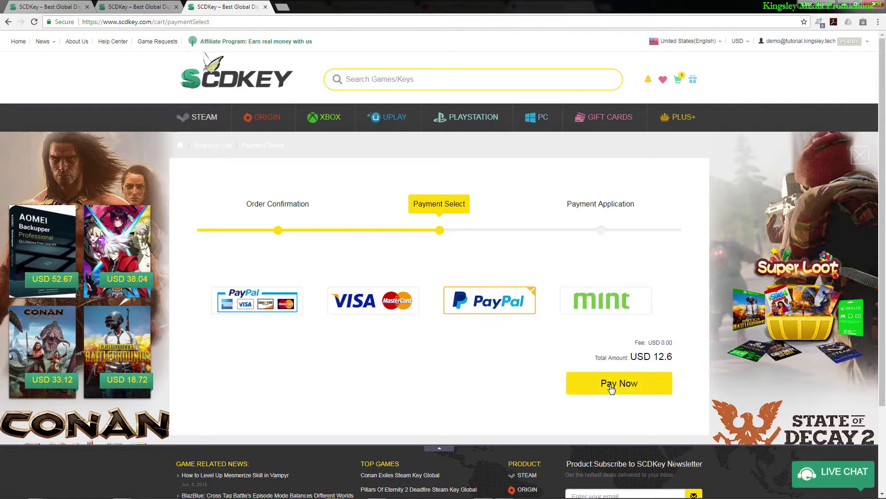
{"action": "left_click", "coordinate": [624, 389]}
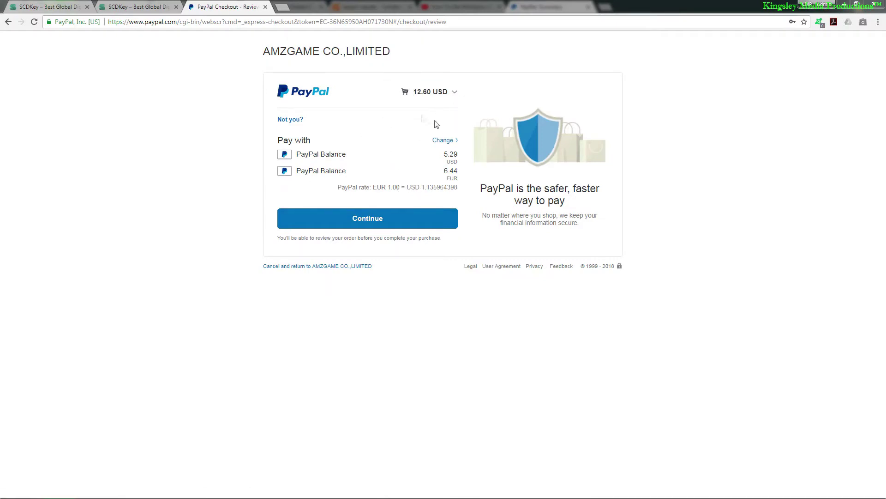
Step: Confirm the 12.60 USD PayPal payment so the SCDKey order shows Paid
{"action": "left_click", "coordinate": [402, 220]}
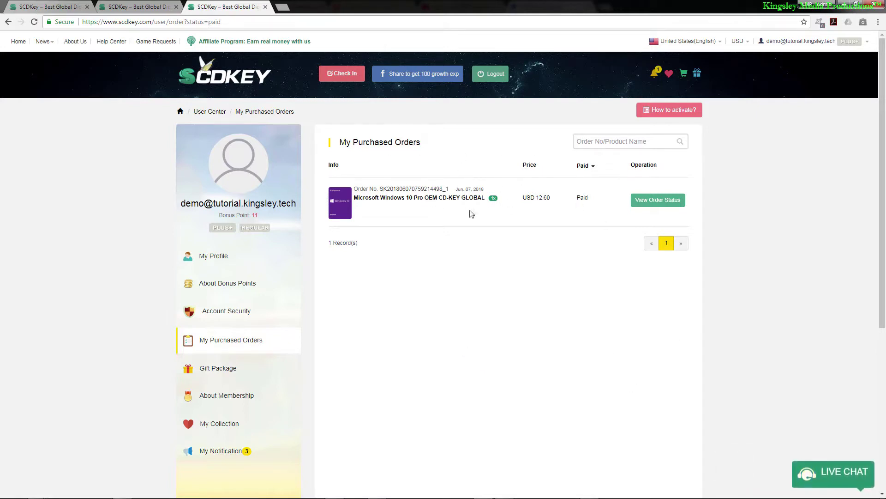
Step: Reveal and select the purchased Windows 10 Pro key, then search for the Windows 10 media creation tool
{"action": "left_click", "coordinate": [662, 205]}
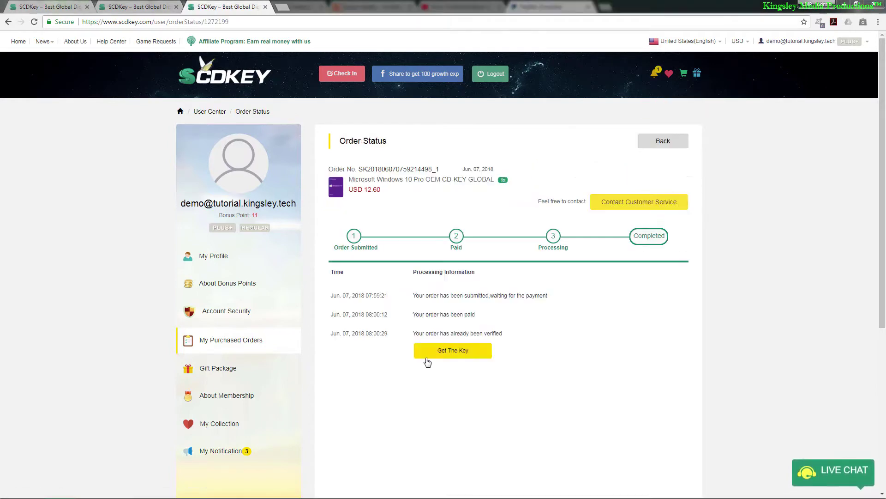
{"action": "left_click", "coordinate": [460, 357]}
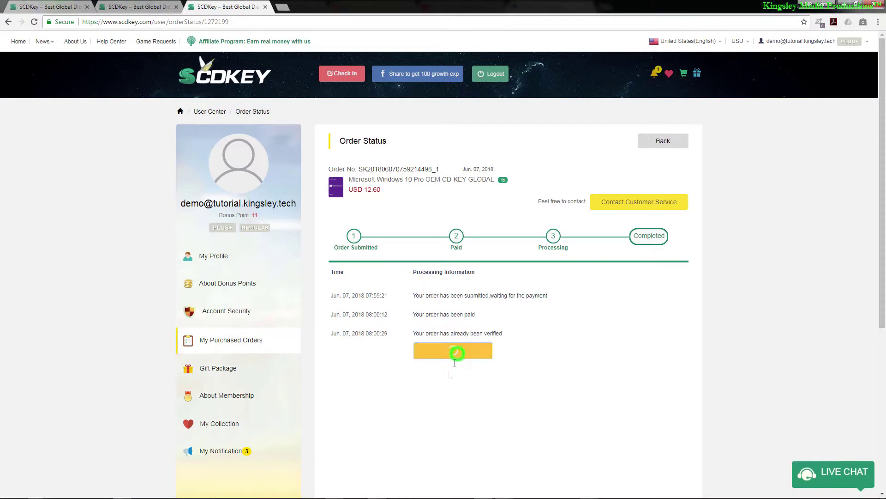
{"action": "double_click", "coordinate": [471, 381]}
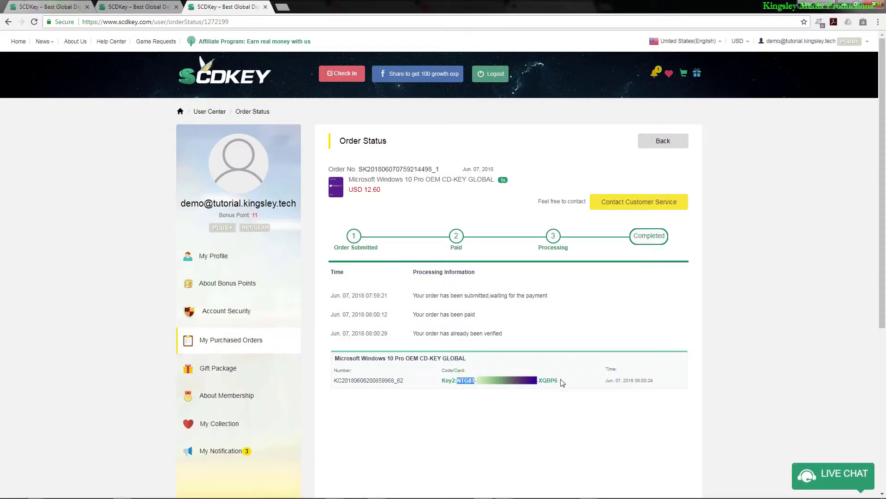
{"action": "left_click", "coordinate": [451, 406]}
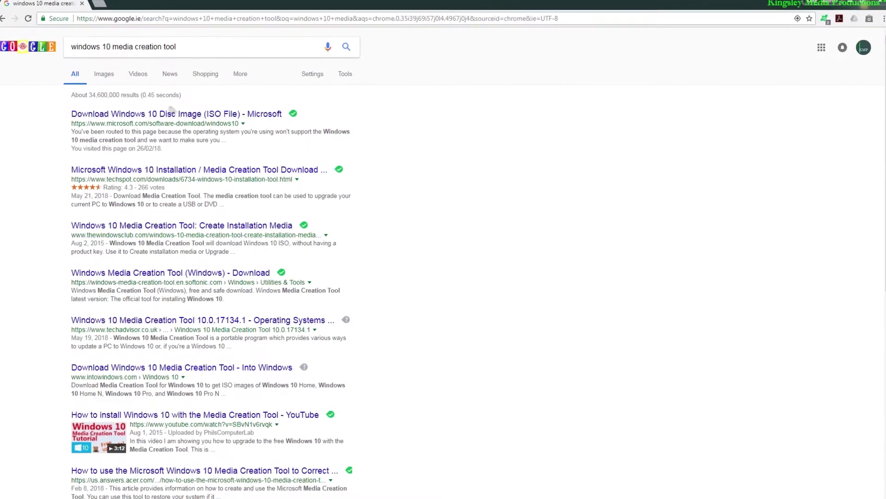
Step: Download the Media Creation Tool from Microsoft's Download Windows 10 page and run it
{"action": "left_click", "coordinate": [212, 118]}
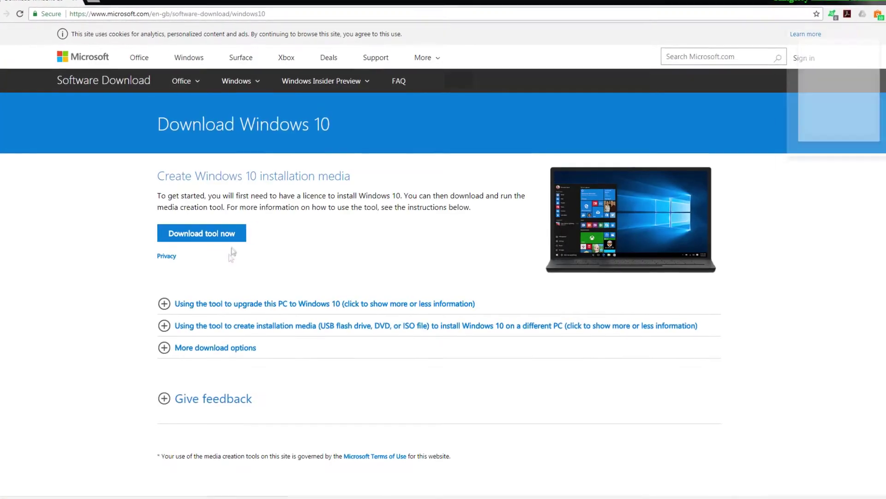
{"action": "left_click", "coordinate": [223, 236]}
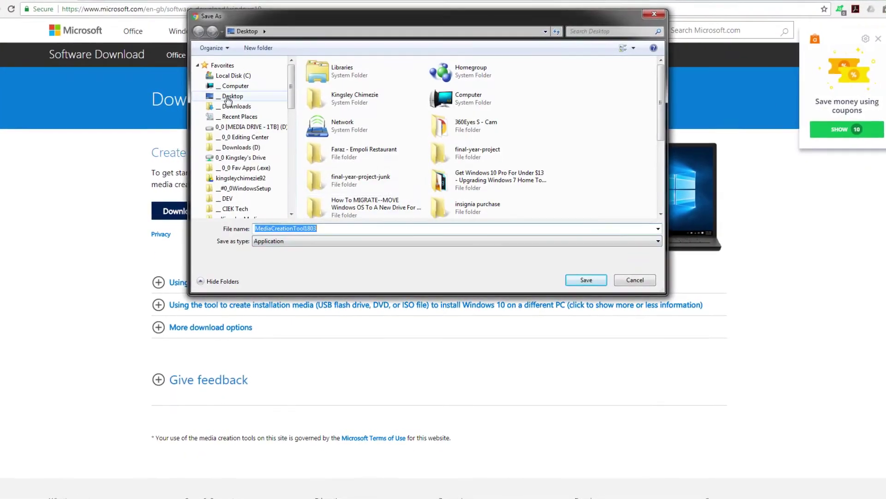
{"action": "left_click", "coordinate": [585, 301]}
{"action": "left_click", "coordinate": [469, 258]}
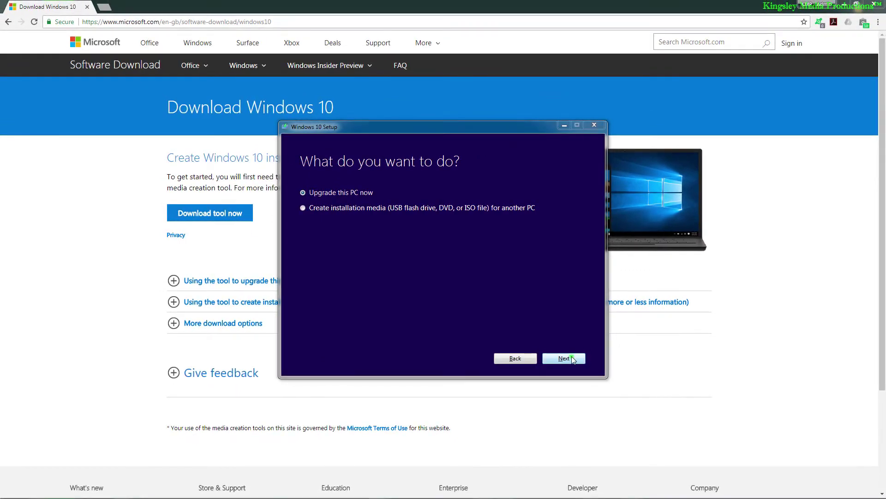
Step: Choose 'Upgrade this PC now' to start the Windows 10 upgrade
{"action": "left_click", "coordinate": [571, 358]}
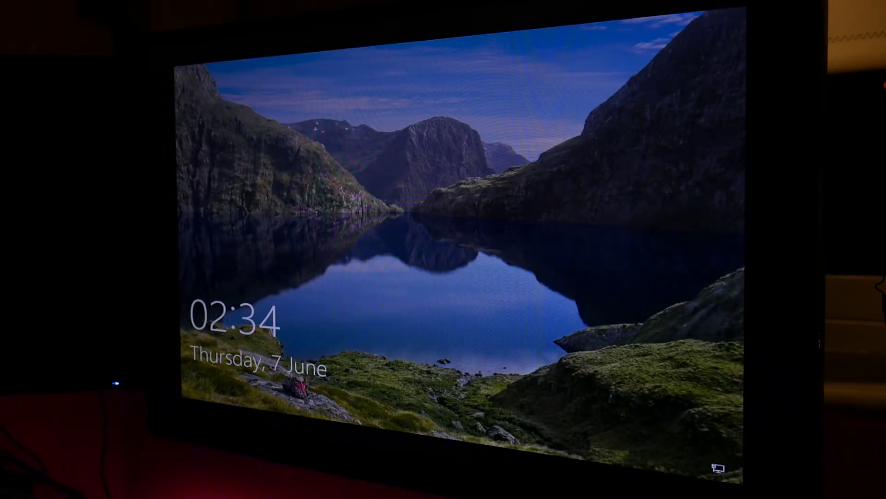
Step: Dismiss the lock screen and sign in with the account password
{"action": "key", "text": "space"}
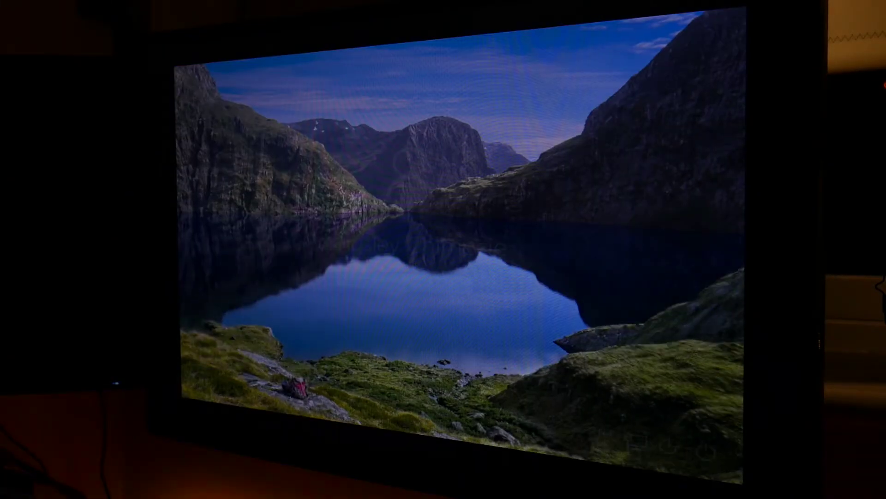
{"action": "key", "text": "Return"}
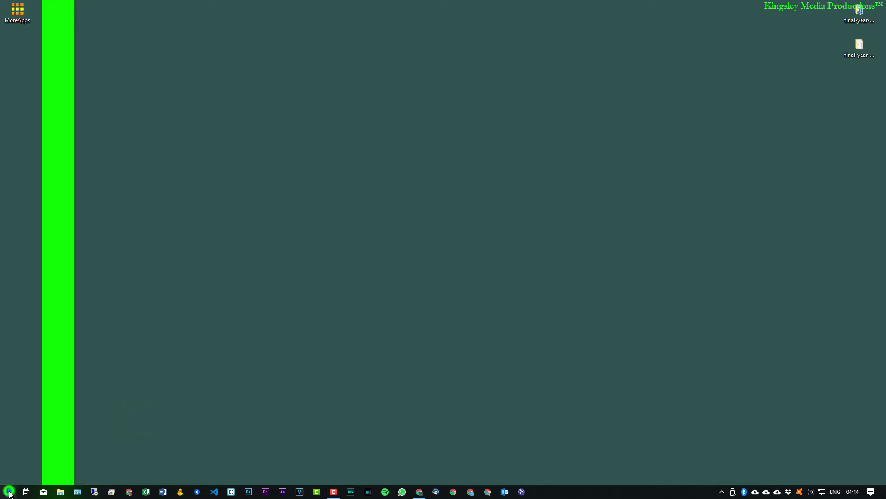
Step: Search Start for 'activ', open the Activation settings, and maximize the Settings window
{"action": "left_click", "coordinate": [8, 492]}
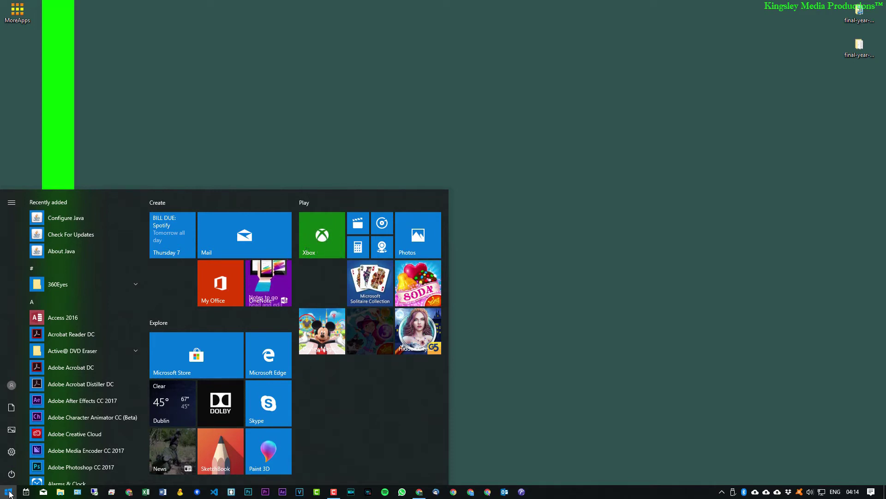
{"action": "left_click", "coordinate": [9, 493]}
{"action": "left_click", "coordinate": [10, 492]}
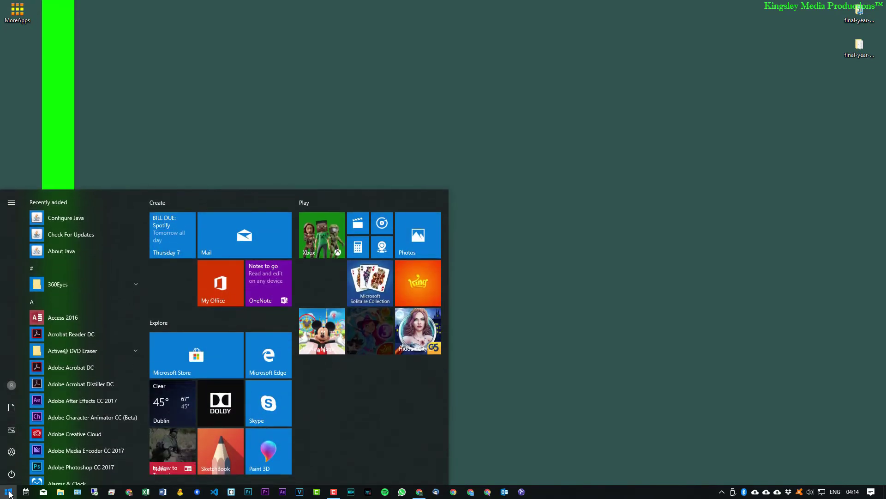
{"action": "type", "text": "act"}
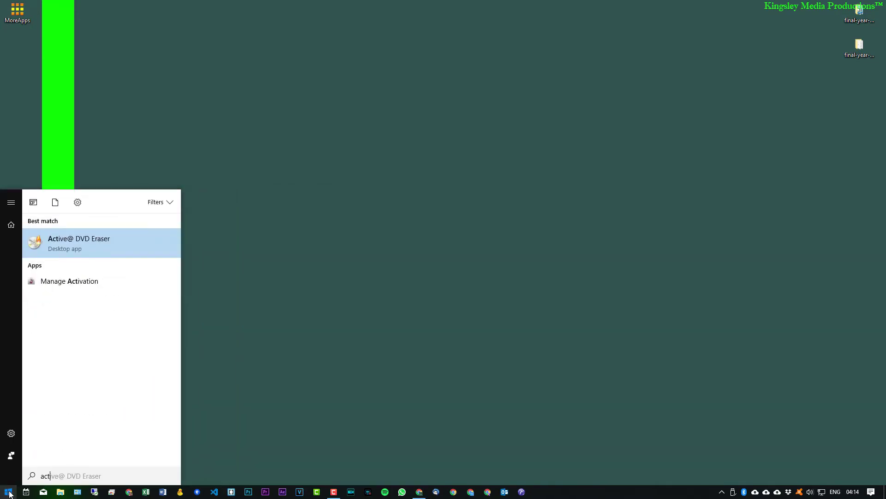
{"action": "type", "text": "iv"}
{"action": "key", "text": "Return"}
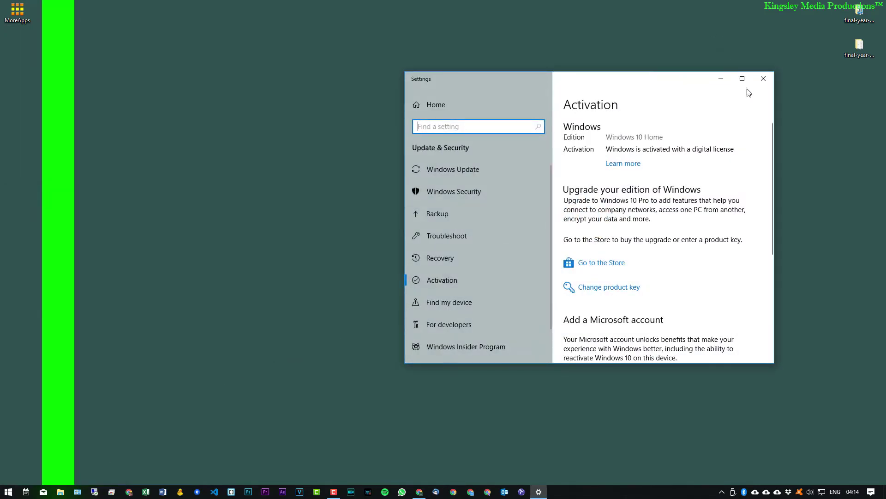
{"action": "left_click", "coordinate": [742, 79]}
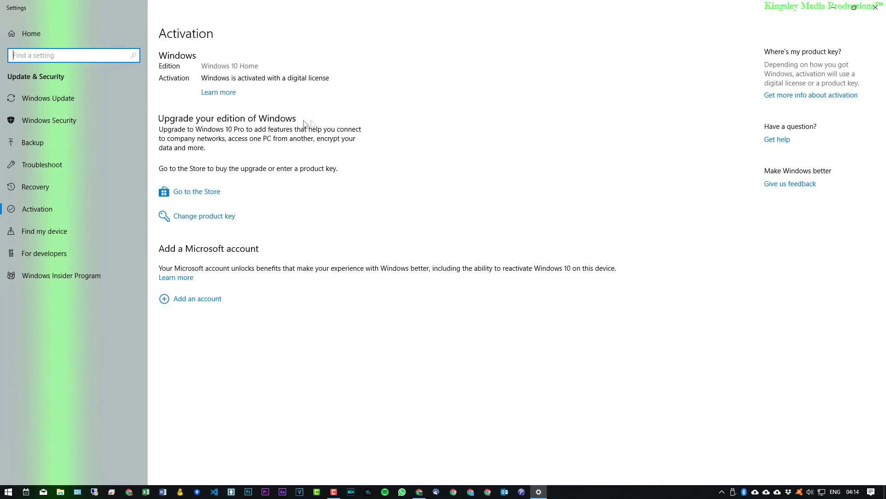
{"action": "left_click", "coordinate": [419, 492]}
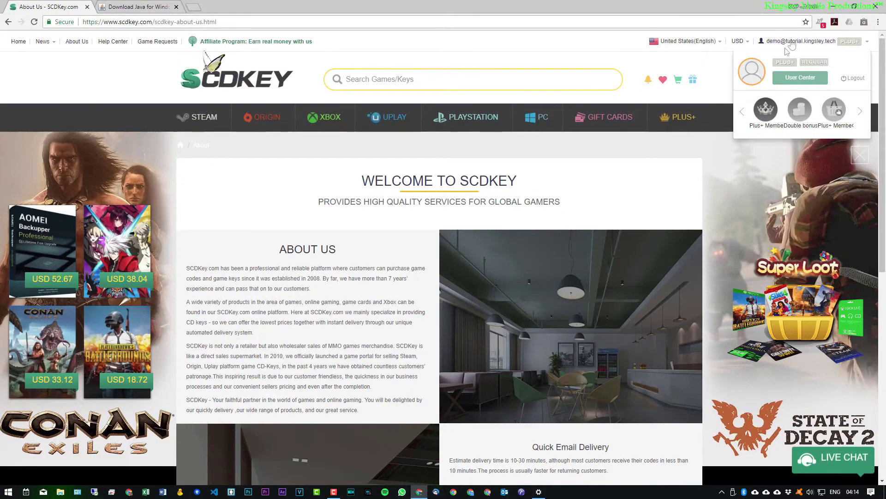
{"action": "left_click", "coordinate": [795, 77]}
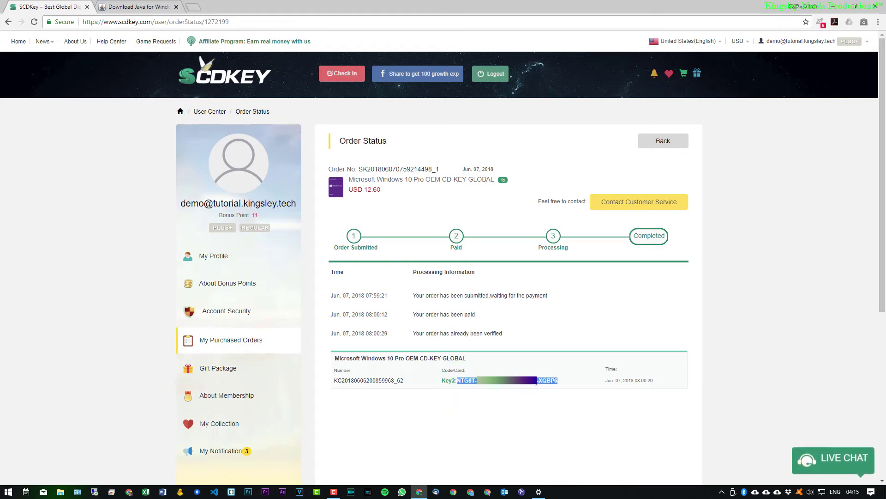
{"action": "left_click", "coordinate": [539, 492]}
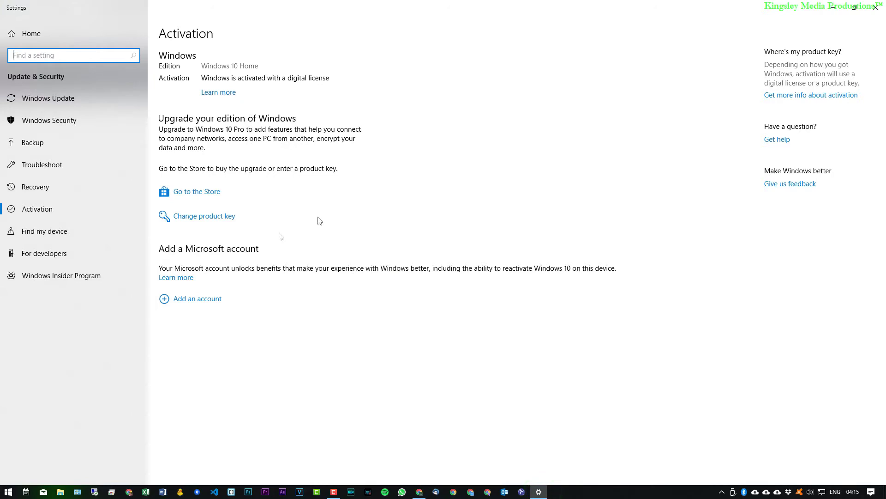
{"action": "left_click", "coordinate": [229, 220]}
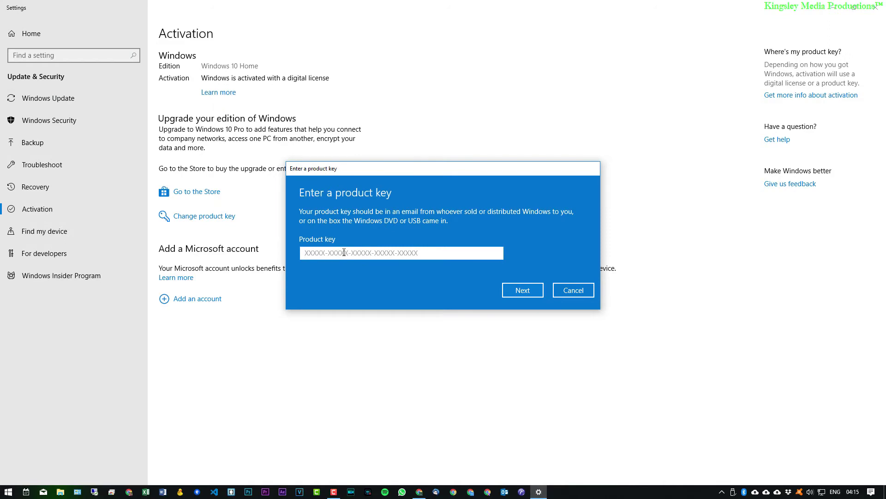
Step: Submit the purchased product key and start the Windows 10 Pro edition upgrade
{"action": "left_click", "coordinate": [529, 290]}
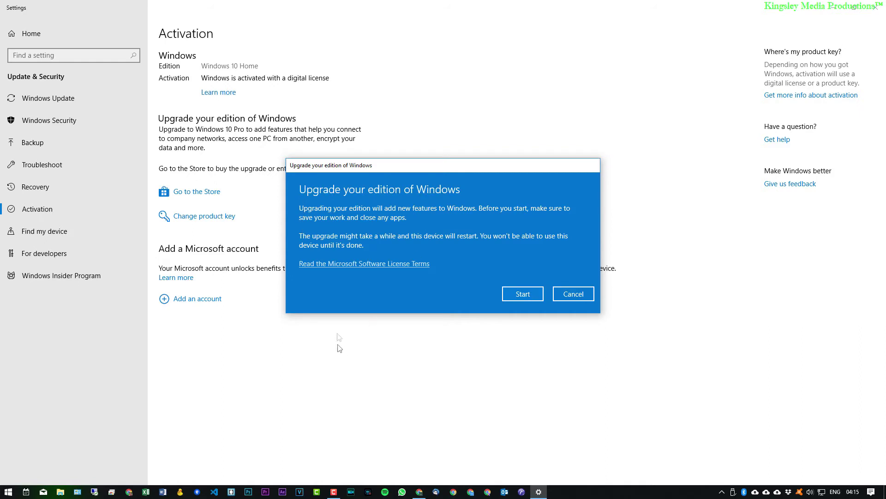
{"action": "left_click", "coordinate": [523, 299]}
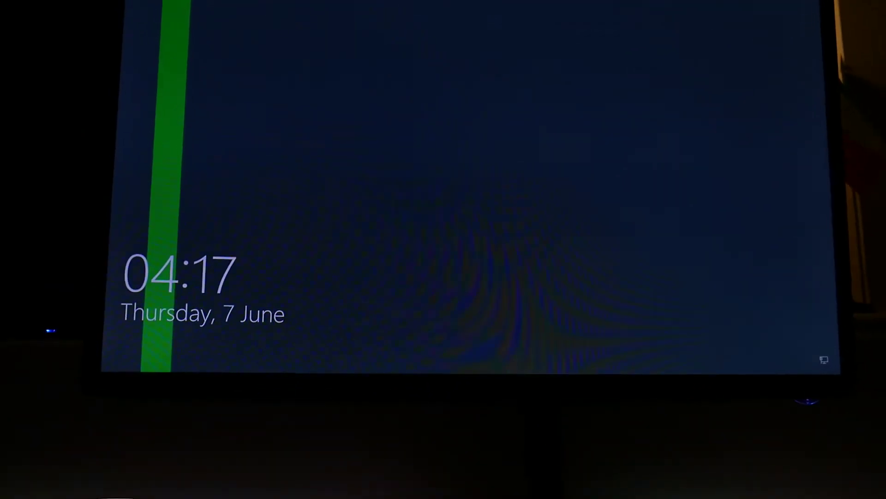
Step: Dismiss the lock screen and sign in, then open Settings to the Windows Activation page
{"action": "key", "text": "space"}
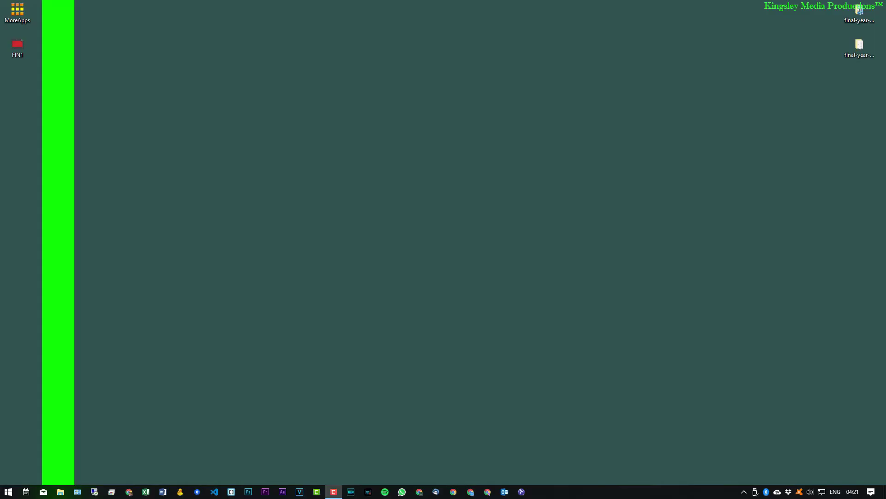
{"action": "key", "text": "super"}
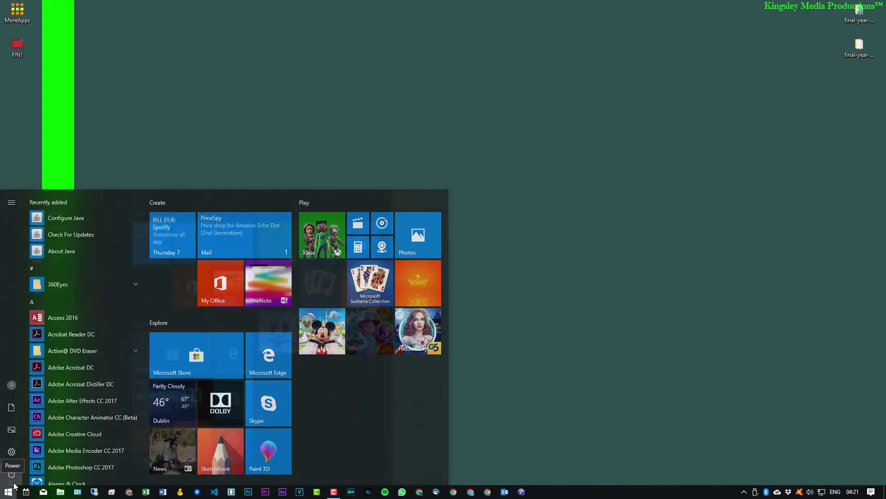
{"action": "key", "text": "super+i"}
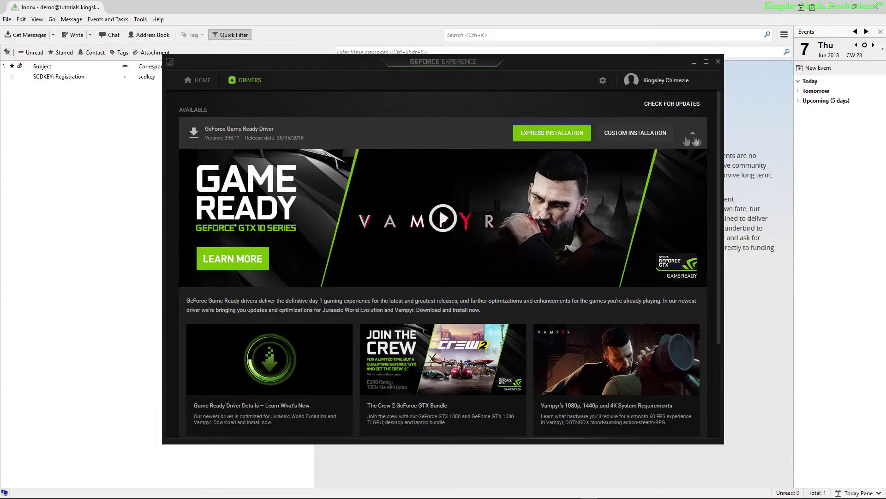
Step: Start a custom installation of GeForce Game Ready Driver 398.11
{"action": "left_click", "coordinate": [657, 134]}
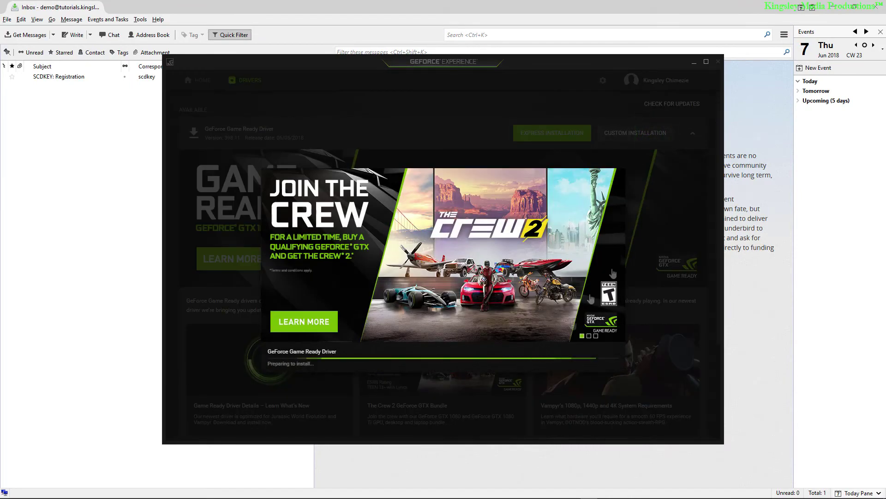